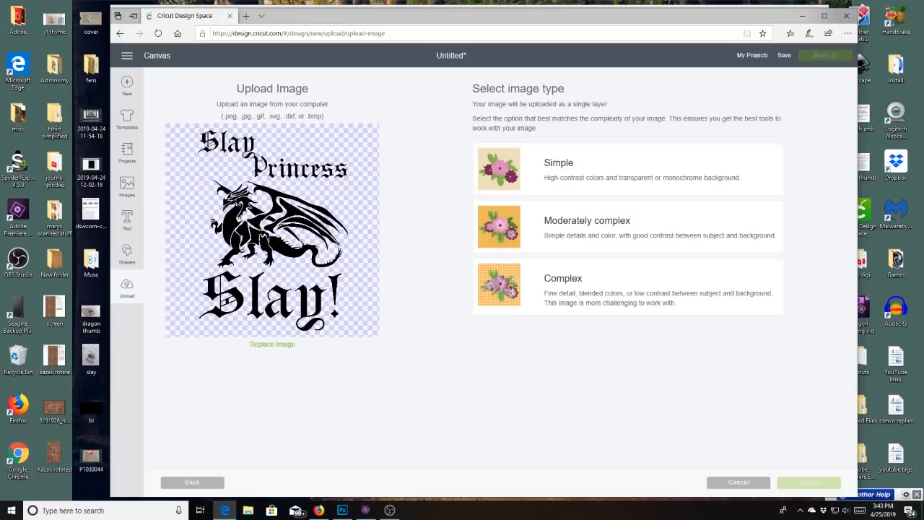
# - Set the uploaded Slay Princess image's type to Complex and open it for background removal
pyautogui.click(566, 281)
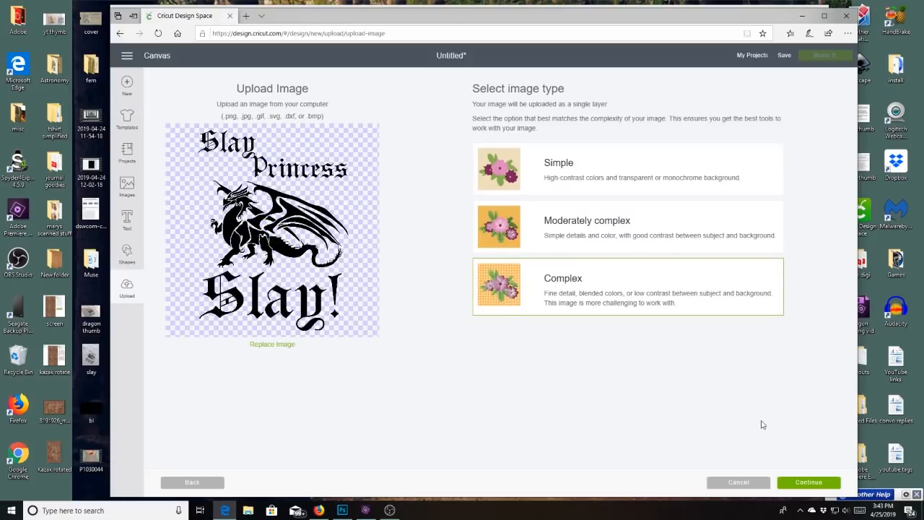
pyautogui.click(801, 484)
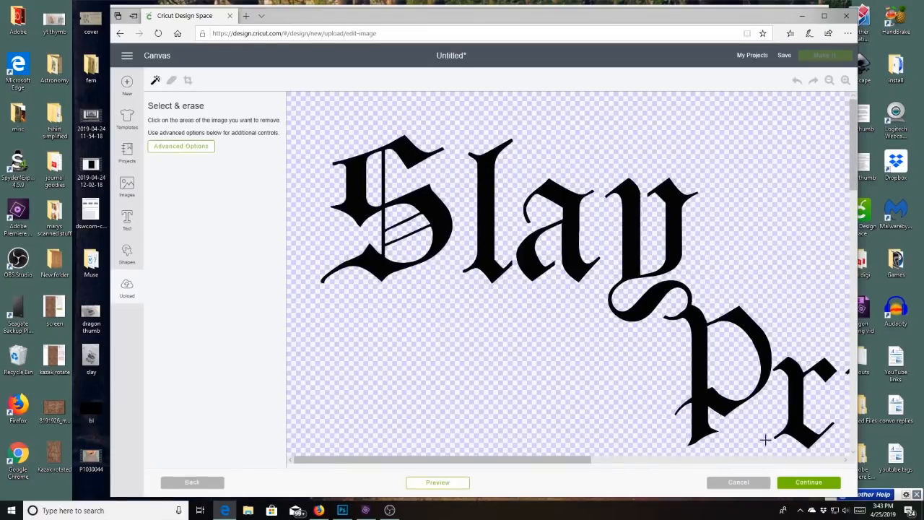
pyautogui.click(829, 80)
pyautogui.click(830, 80)
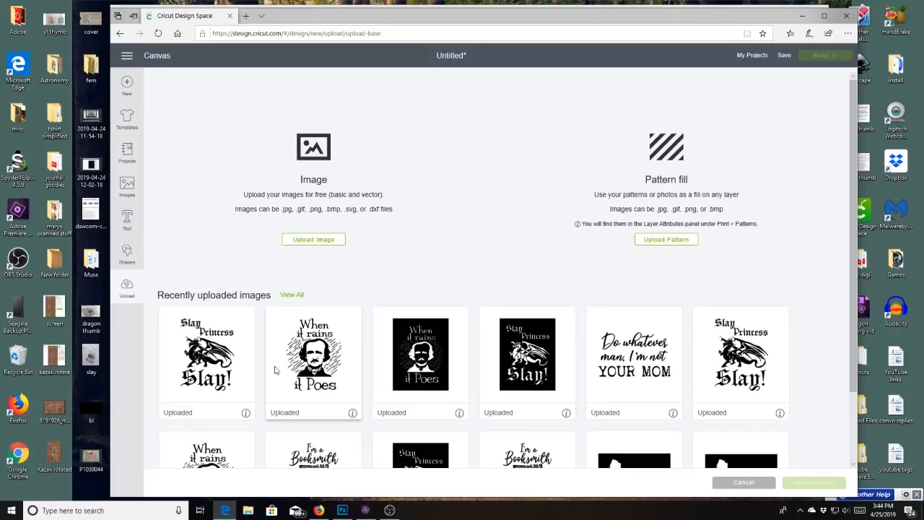
# - Insert the most recently uploaded Slay PNG image onto the canvas
pyautogui.click(188, 336)
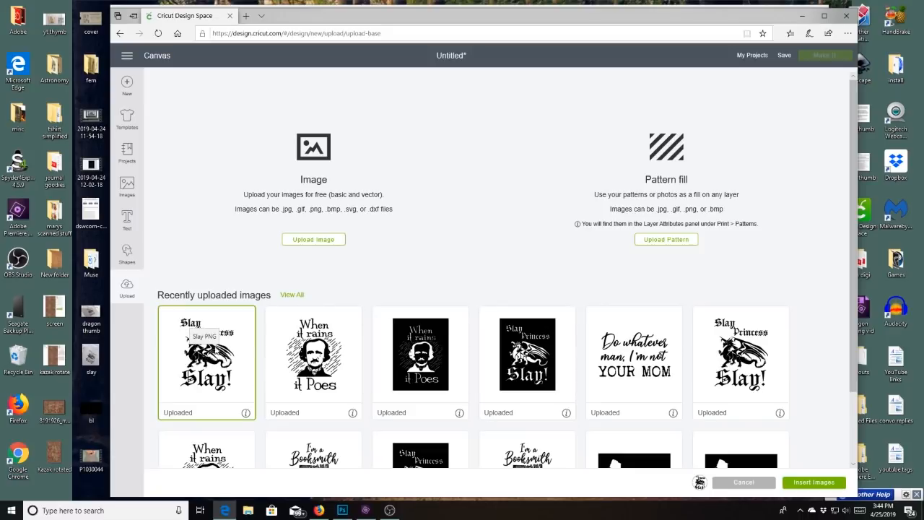
pyautogui.click(814, 482)
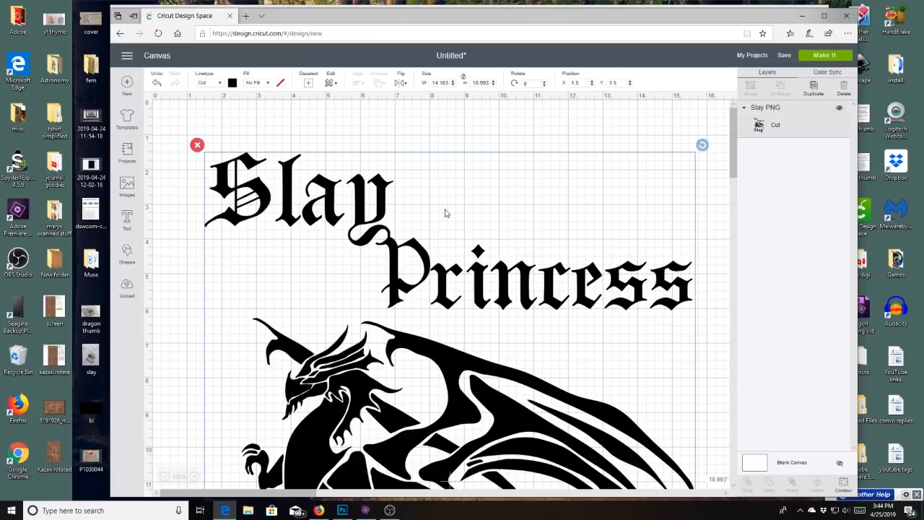
# - Set the design's height to 9 inches and move it toward the canvas's upper-left corner
pyautogui.moveTo(491, 83); pyautogui.dragTo(470, 83)
pyautogui.write('9')
pyautogui.press('Return')
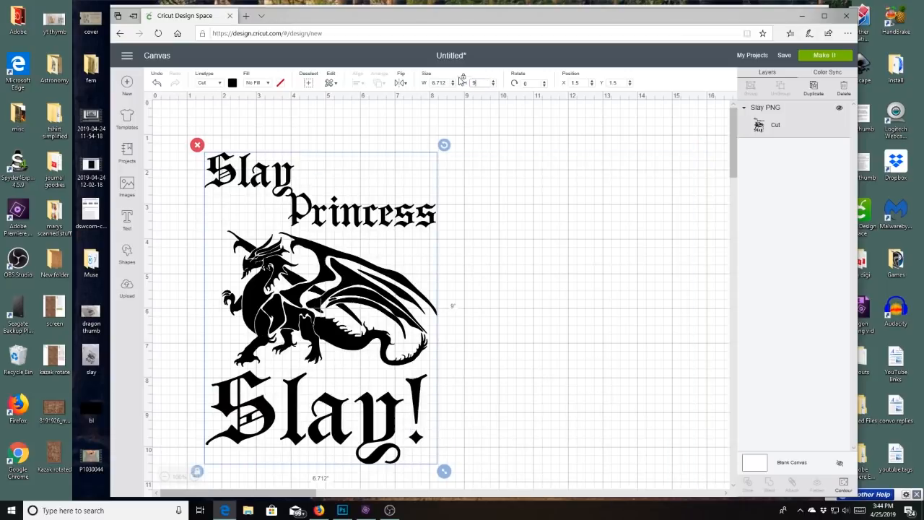
pyautogui.moveTo(327, 258); pyautogui.dragTo(292, 220)
pyautogui.click(505, 262)
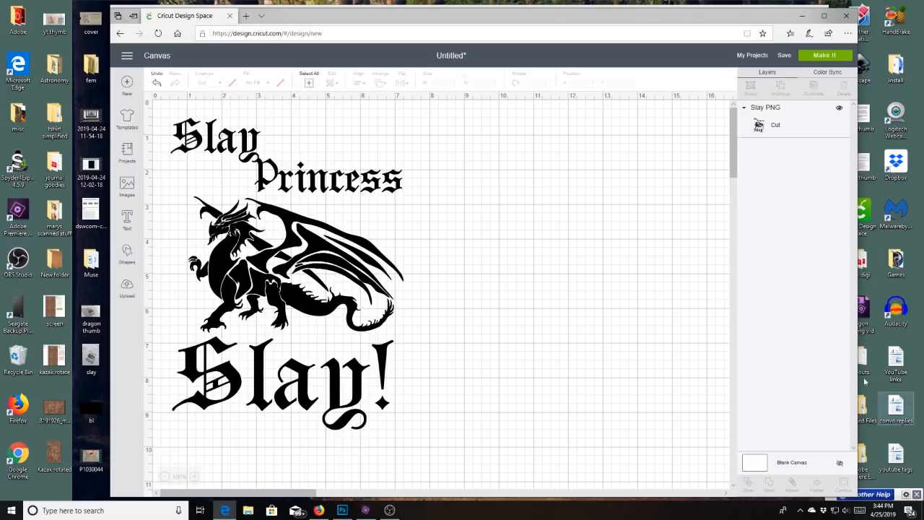
# - Send the project to mat preparation and set the material size to 9" x 12"
pyautogui.click(820, 54)
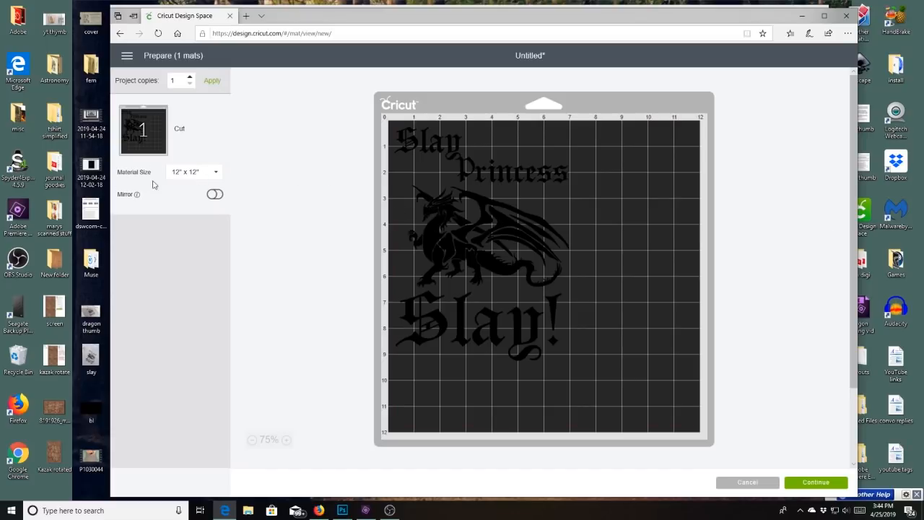
pyautogui.click(215, 174)
pyautogui.click(172, 240)
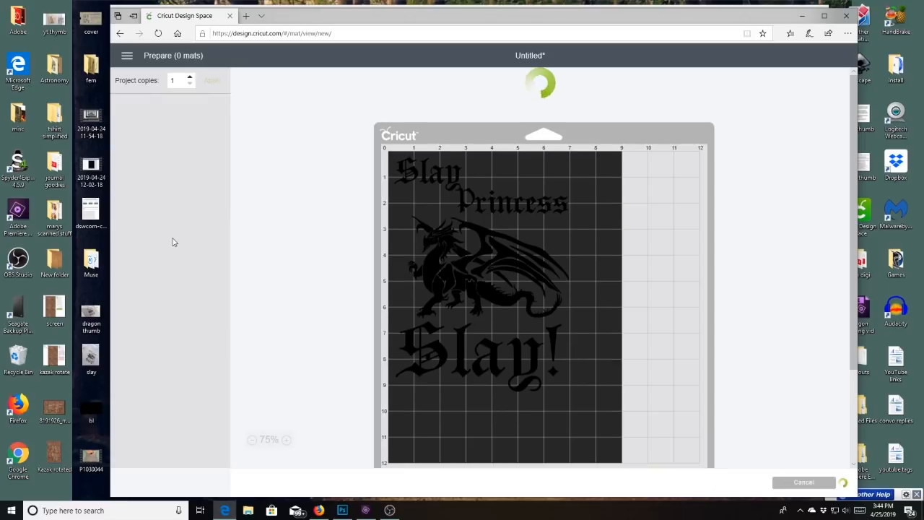
# - Shift the design about 1 inch right and 0.5 inch down on the mat, then mirror it and continue to cutting
pyautogui.moveTo(483, 201); pyautogui.dragTo(507, 219)
pyautogui.click(670, 252)
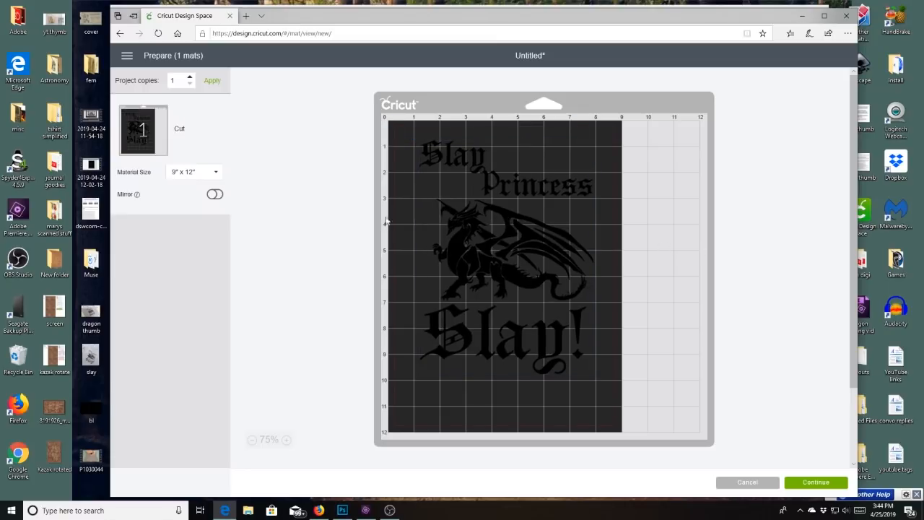
pyautogui.click(215, 193)
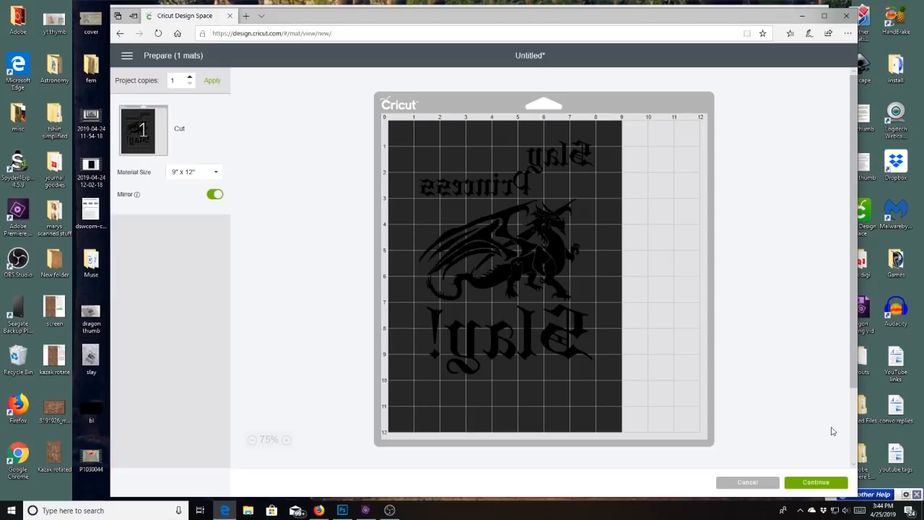
pyautogui.click(808, 483)
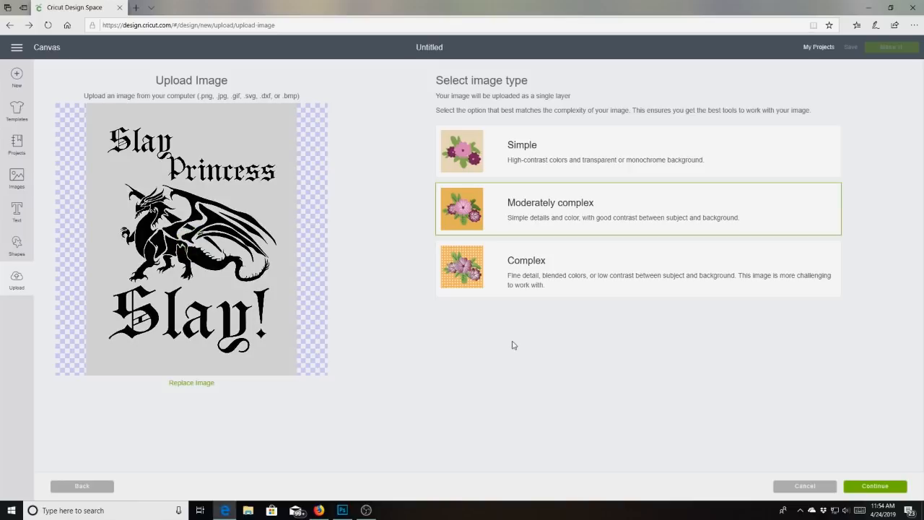
# - Open the gray-background image for editing as Moderately complex and erase the letters of the upper word "Slay"
pyautogui.click(861, 489)
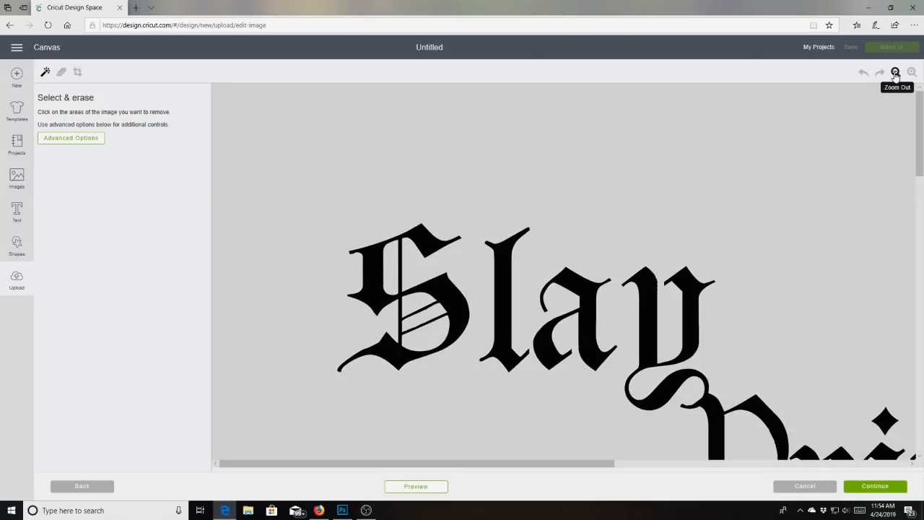
pyautogui.click(895, 73)
pyautogui.click(895, 73)
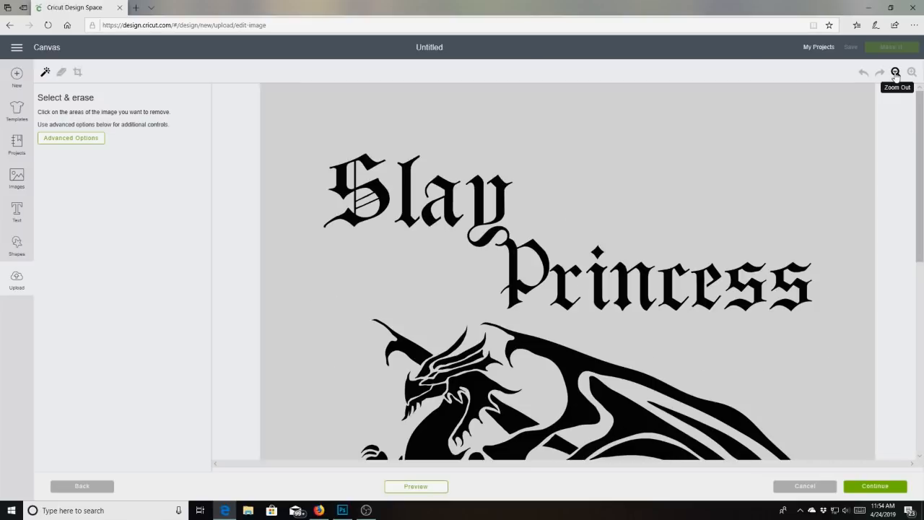
pyautogui.click(357, 192)
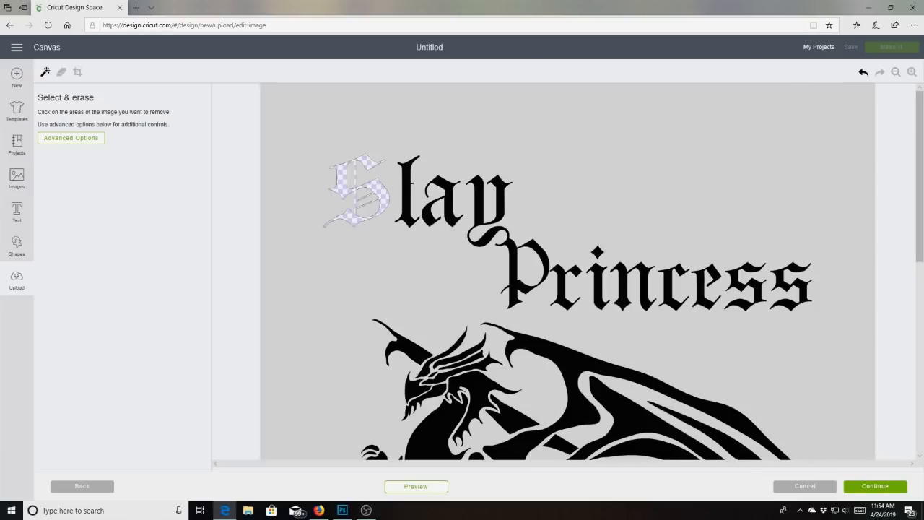
pyautogui.click(404, 191)
pyautogui.click(454, 194)
pyautogui.click(480, 199)
# - Erase the black letters of the word "Princess"
pyautogui.click(515, 275)
pyautogui.click(562, 281)
pyautogui.click(598, 253)
pyautogui.click(599, 285)
pyautogui.click(624, 285)
pyautogui.click(668, 283)
pyautogui.click(715, 267)
# - Erase the black areas of the dragon's wings and the spiked area behind its neck
pyautogui.click(678, 288)
pyautogui.click(679, 310)
pyautogui.click(560, 274)
pyautogui.click(624, 320)
pyautogui.click(593, 294)
pyautogui.click(513, 247)
pyautogui.click(476, 220)
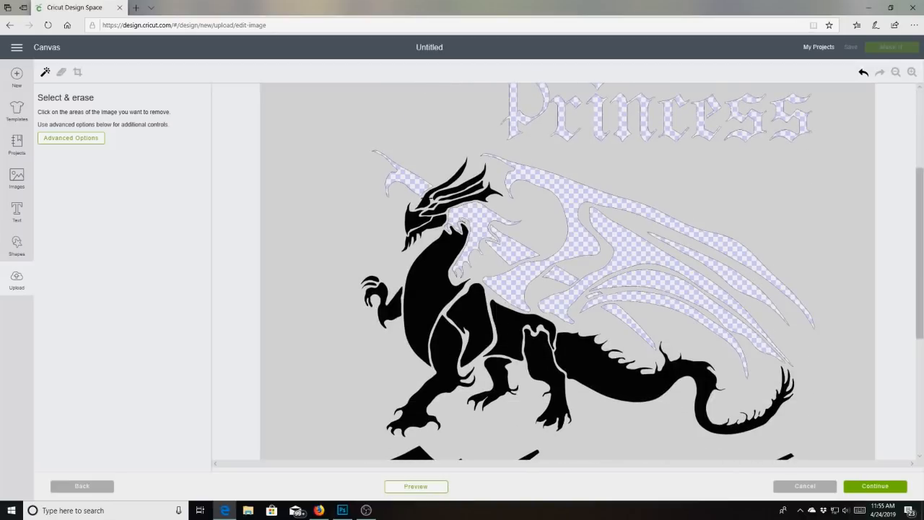
# - Erase the black areas of the dragon's head, horns and chest
pyautogui.click(420, 215)
pyautogui.click(436, 190)
pyautogui.click(451, 189)
pyautogui.click(449, 196)
pyautogui.click(433, 208)
pyautogui.click(425, 225)
pyautogui.click(407, 319)
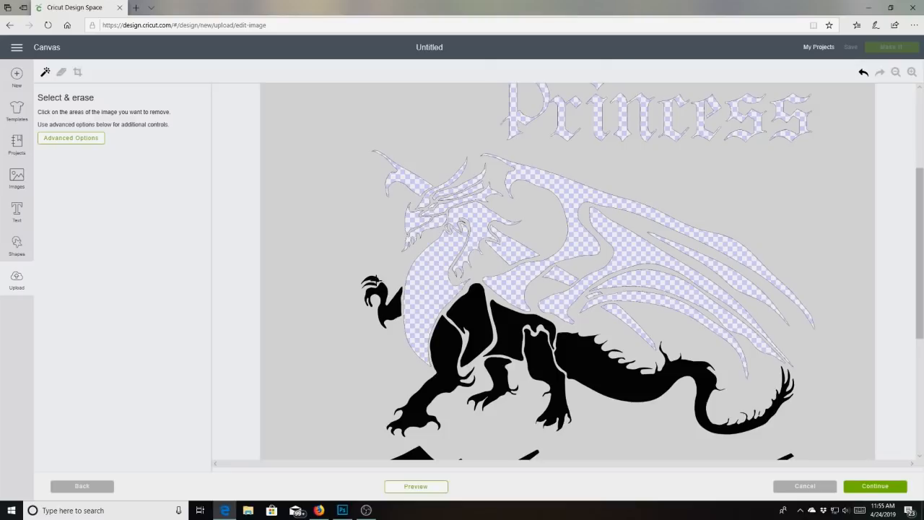
# - Erase the black areas of the dragon's claws, legs, body and tail
pyautogui.click(369, 283)
pyautogui.click(441, 361)
pyautogui.click(473, 311)
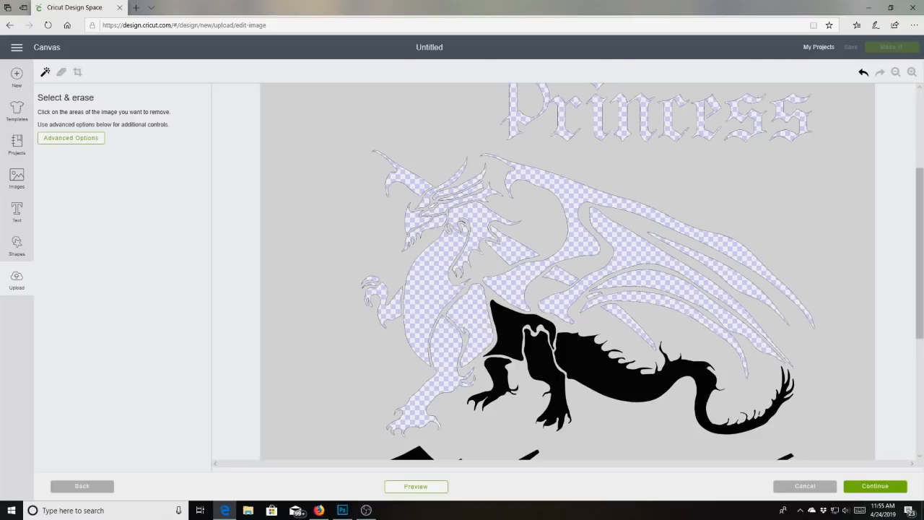
pyautogui.click(505, 339)
pyautogui.click(549, 383)
pyautogui.click(685, 340)
# - Erase the remaining black letters and exclamation mark of the large "Slay!" below the dragon
pyautogui.scroll(-3, 686, 343)
pyautogui.click(770, 303)
pyautogui.click(771, 363)
pyautogui.click(676, 320)
pyautogui.click(603, 332)
pyautogui.click(509, 340)
pyautogui.click(448, 345)
pyautogui.scroll(3, 709, 347)
pyautogui.scroll(-3, 710, 347)
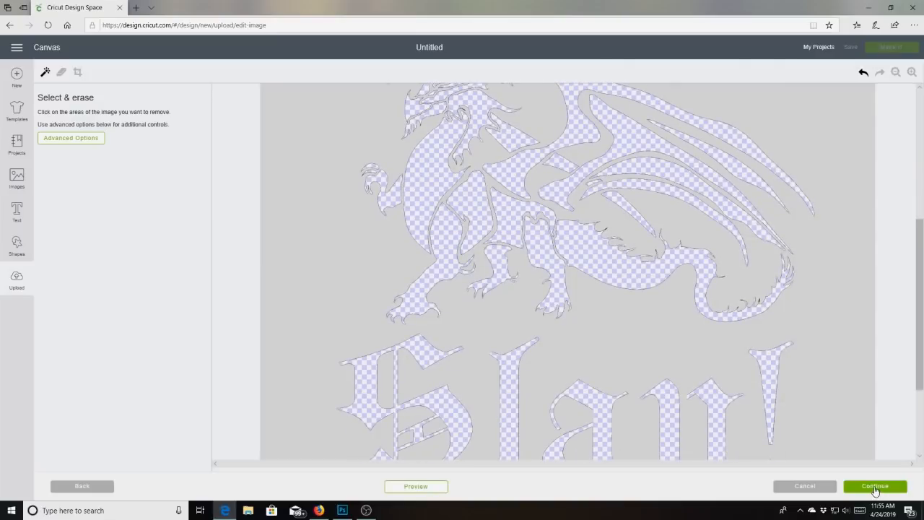
# - Save the edited artwork as a Cut image named "slay JPG Smaller" and insert it onto the canvas
pyautogui.click(875, 486)
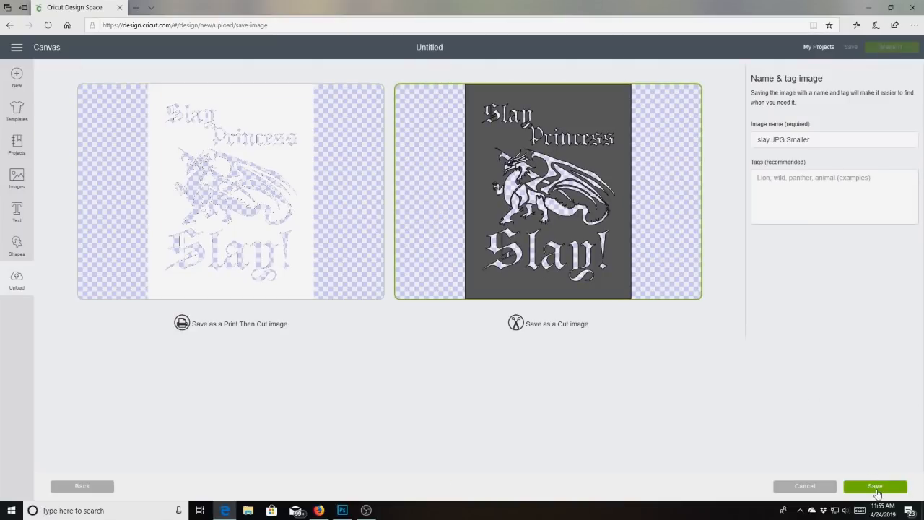
pyautogui.click(875, 487)
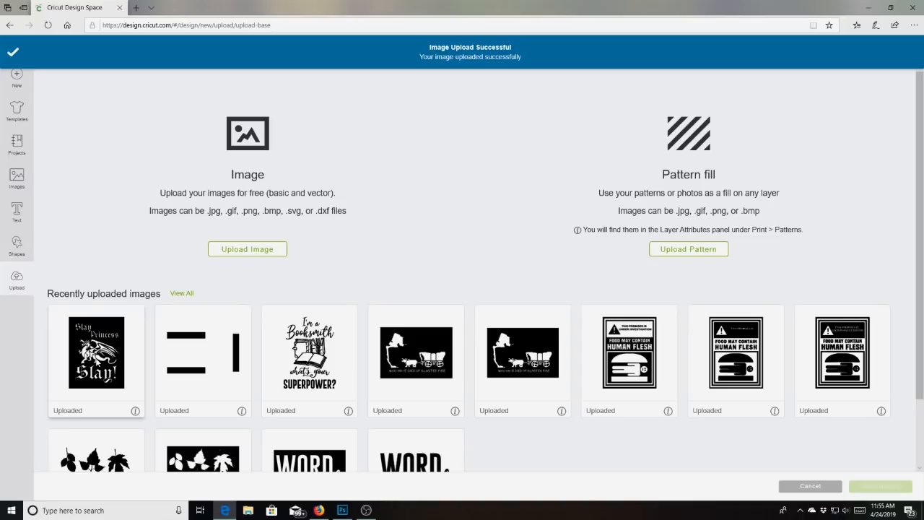
pyautogui.click(894, 489)
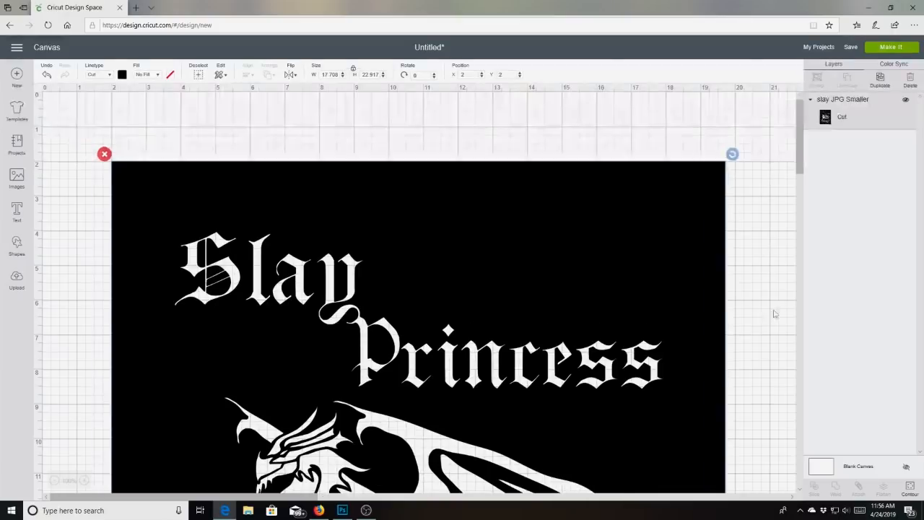
# - Scale the stencil design down to about 7.91 by 10.24 inches and move it to about X 0.25, Y 0.24
pyautogui.scroll(-10, 772, 313)
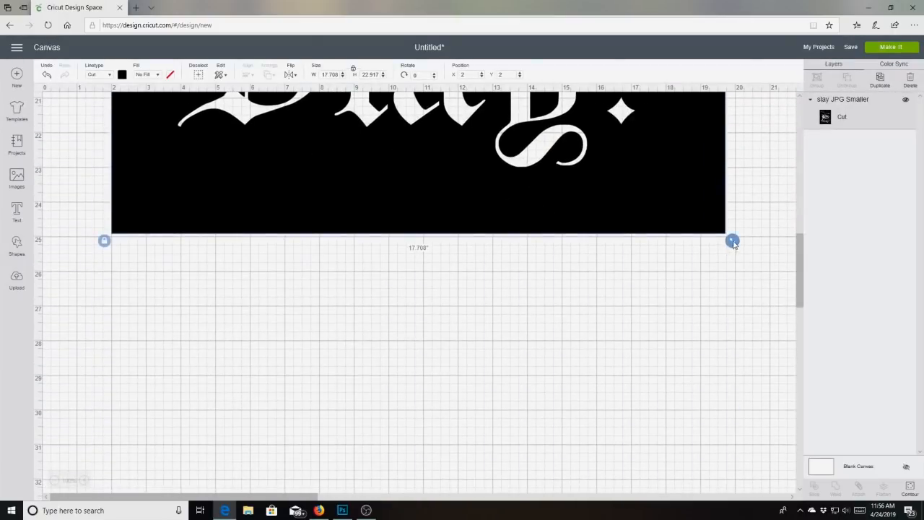
pyautogui.moveTo(732, 240); pyautogui.dragTo(691, 187)
pyautogui.scroll(10, 720, 270)
pyautogui.scroll(-5, 725, 276)
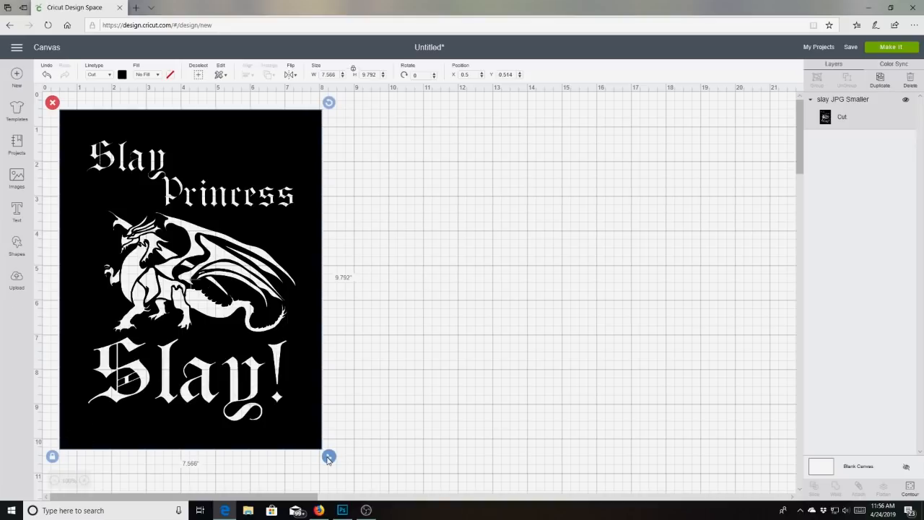
pyautogui.moveTo(327, 459)
pyautogui.mouseDown()
pyautogui.moveTo(370, 490)
pyautogui.moveTo(340, 471)
pyautogui.mouseUp()
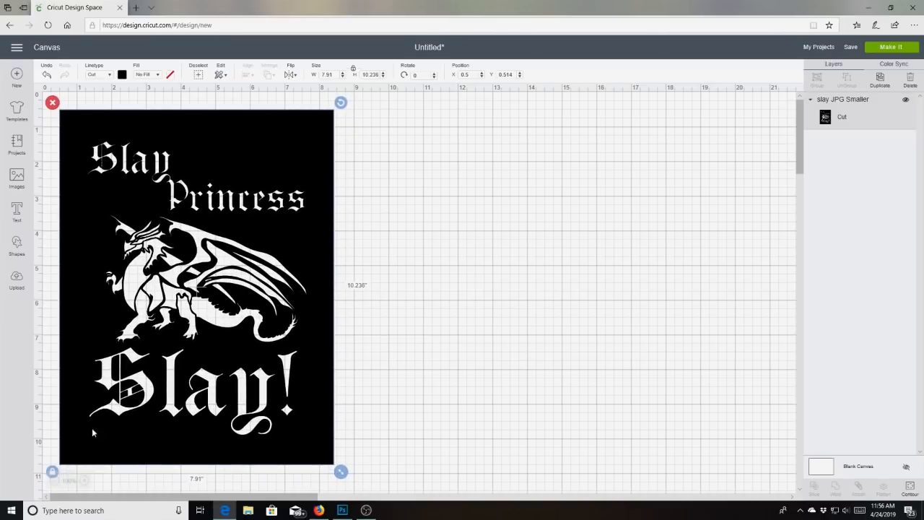
pyautogui.click(435, 400)
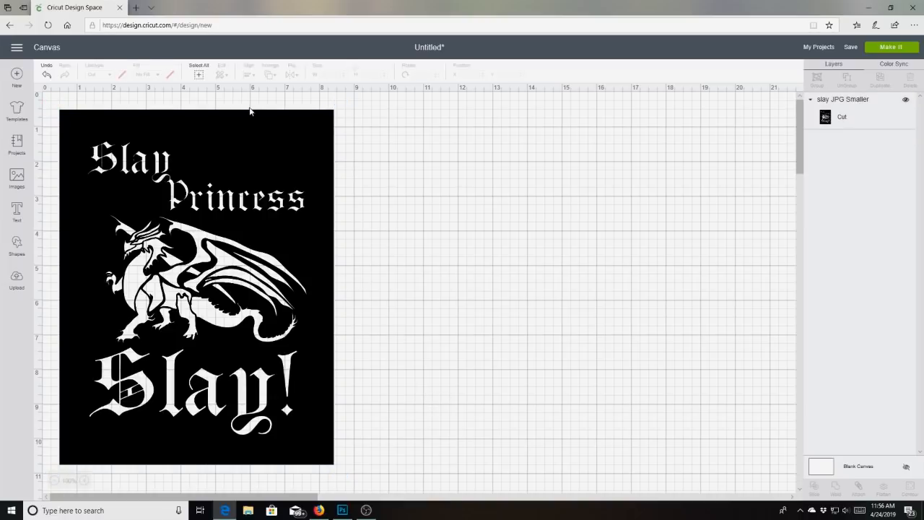
pyautogui.moveTo(205, 144); pyautogui.dragTo(196, 134)
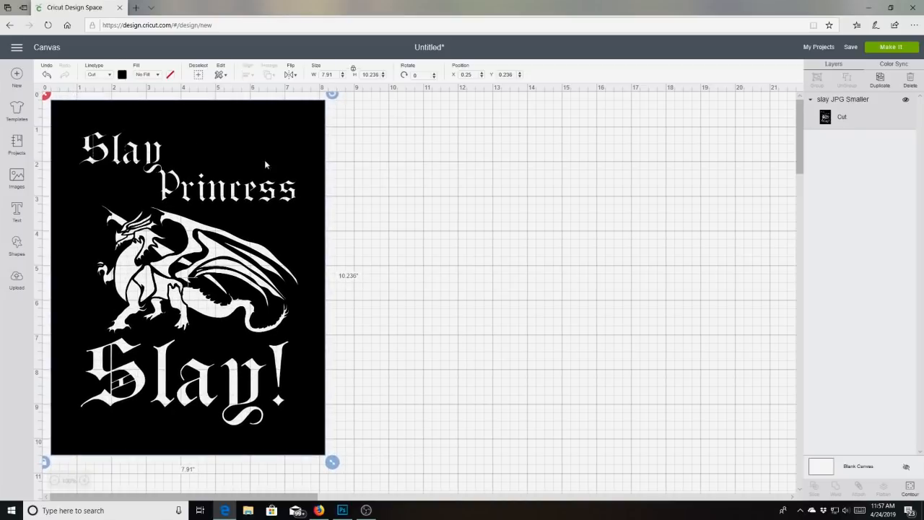
pyautogui.click(505, 210)
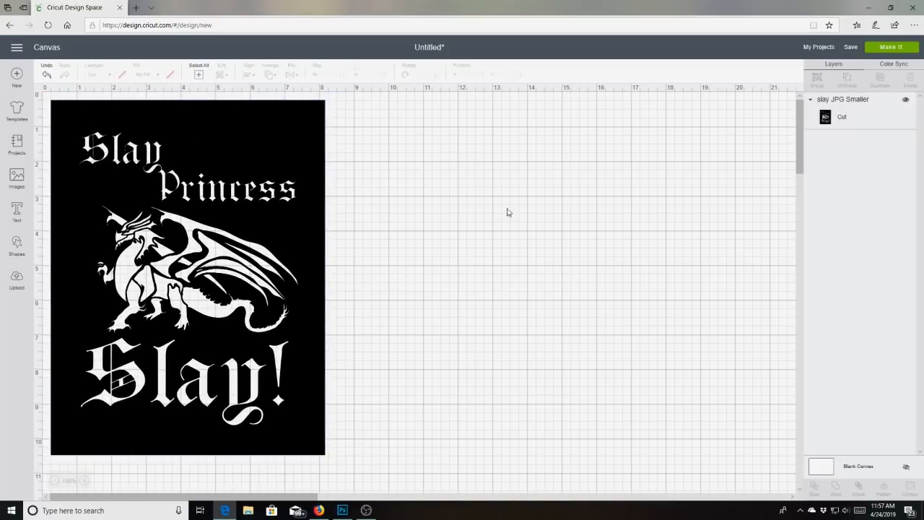
# - Send the stencil to mat preparation, mirror it and continue to the material settings
pyautogui.click(893, 51)
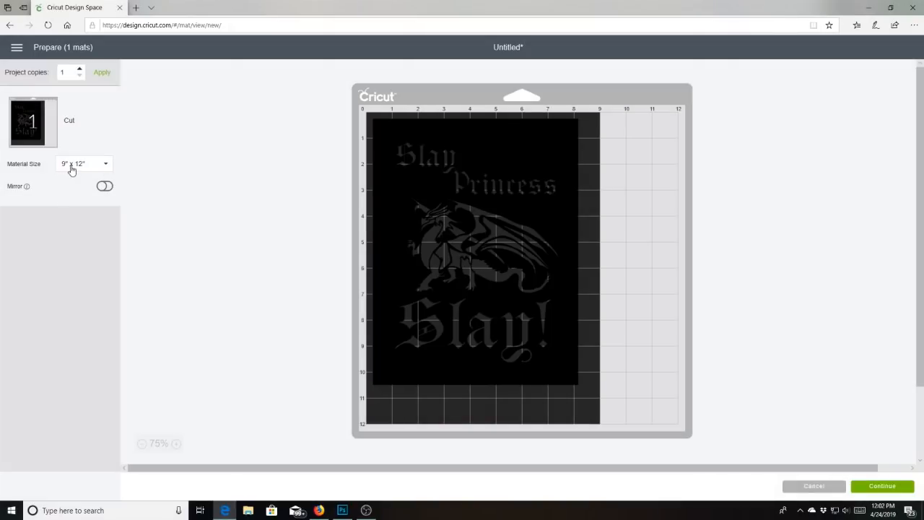
pyautogui.click(104, 186)
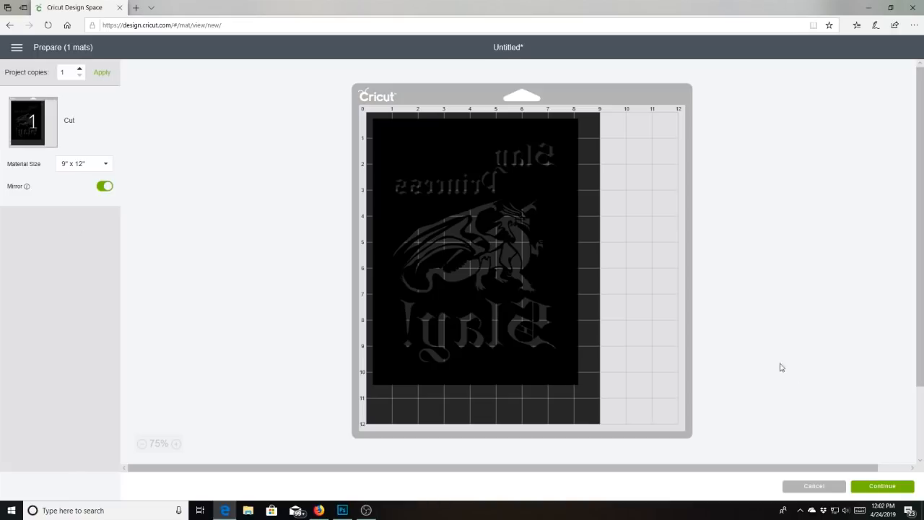
pyautogui.click(883, 486)
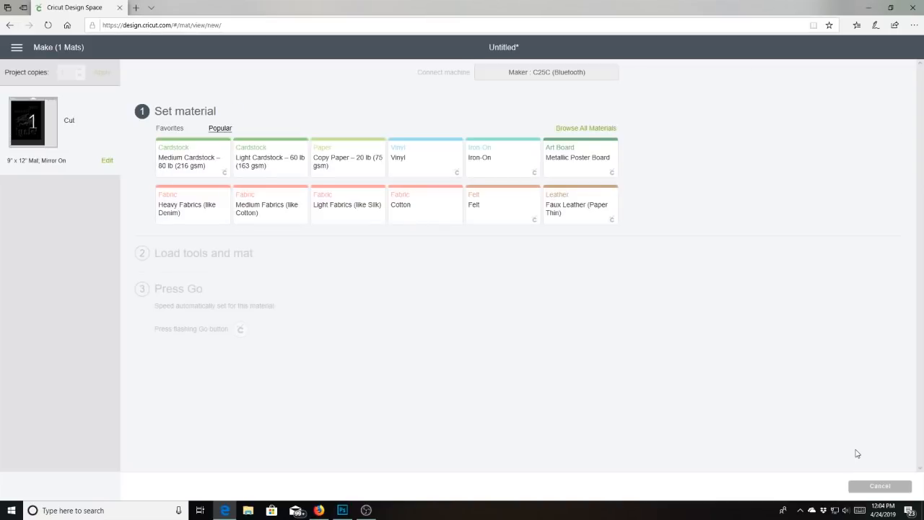
# - Set the cutting material to Vinyl and open its pressure options
pyautogui.click(413, 157)
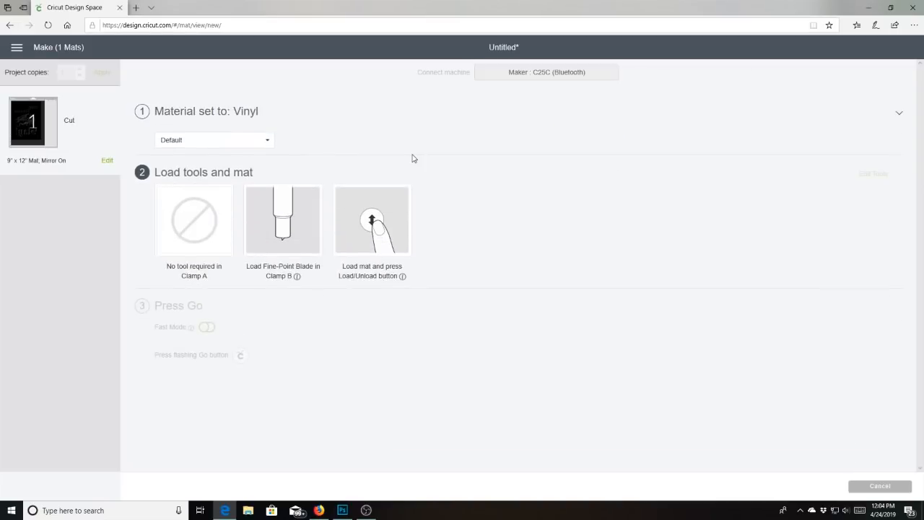
pyautogui.click(269, 142)
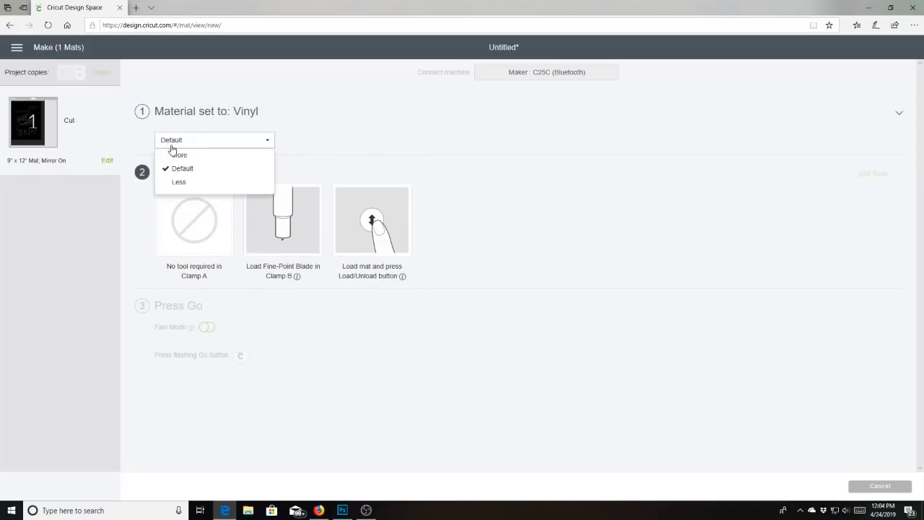